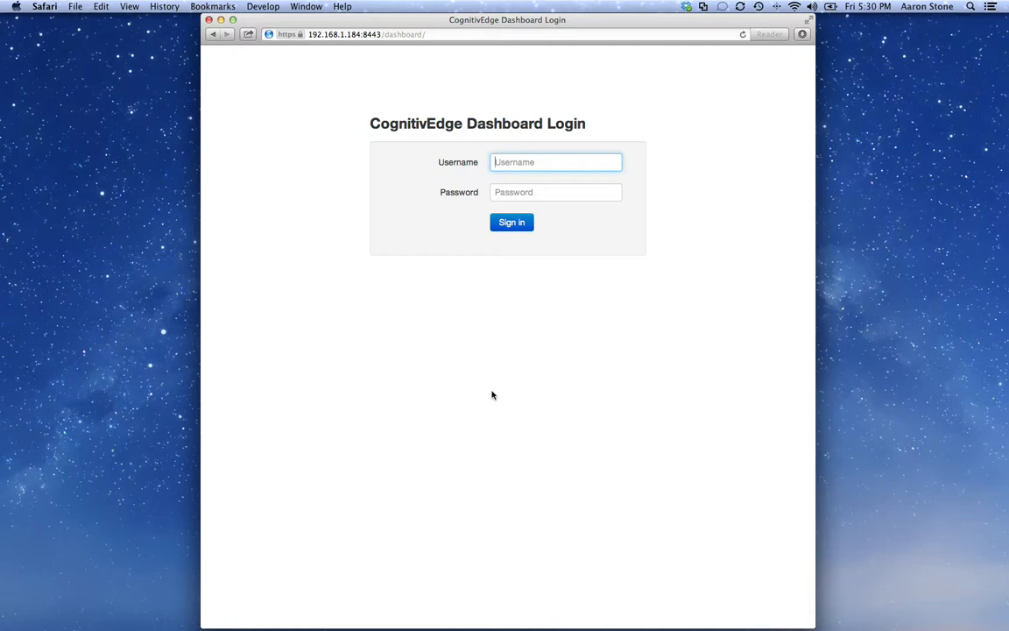
Step: Sign in to the dashboard with the username admin and show the list of users
text(admin)
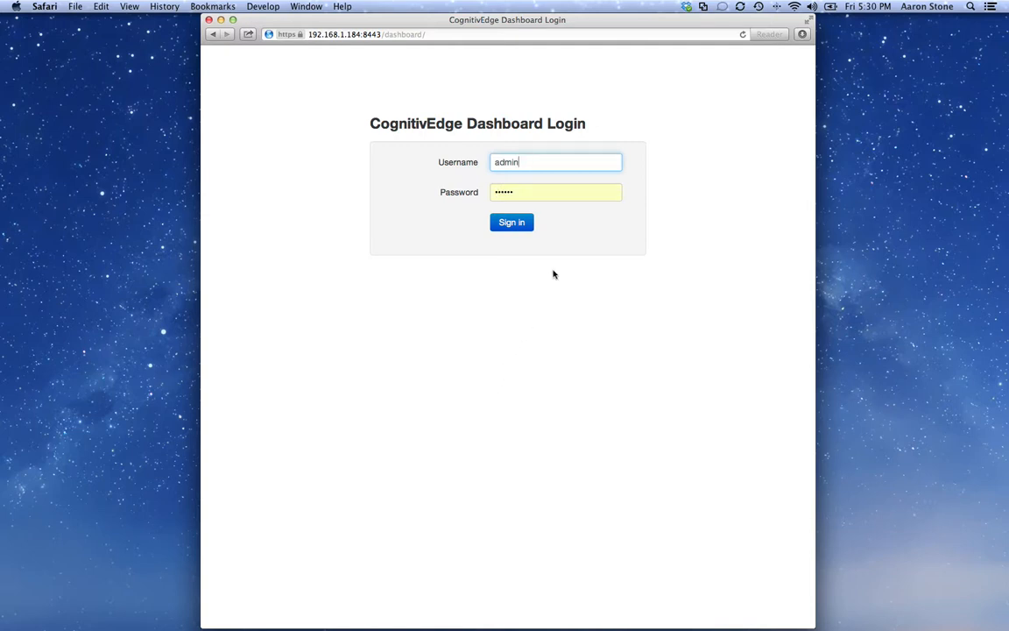
click(523, 227)
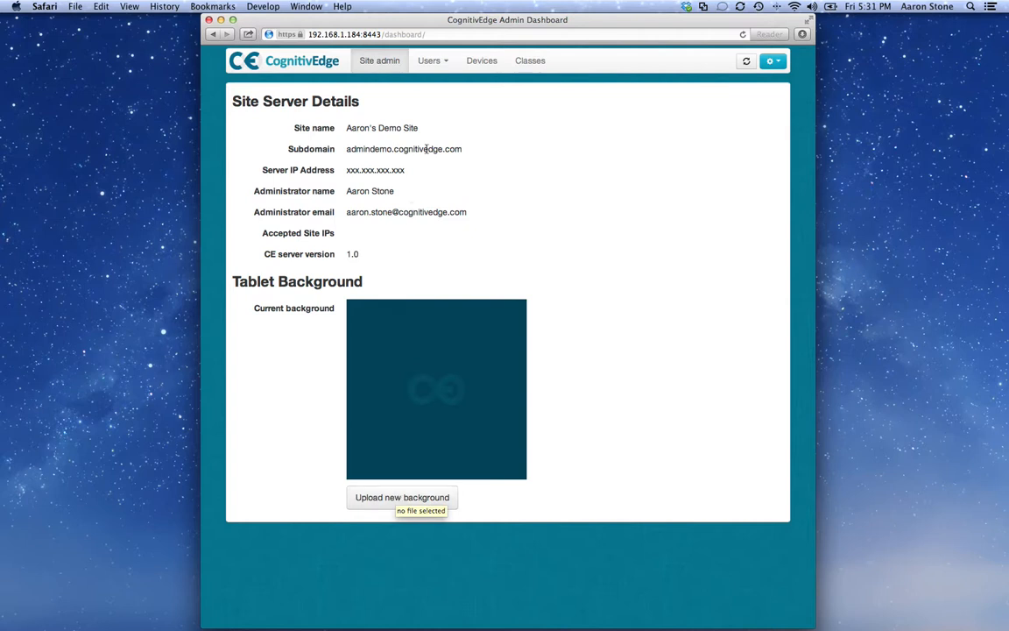
click(432, 61)
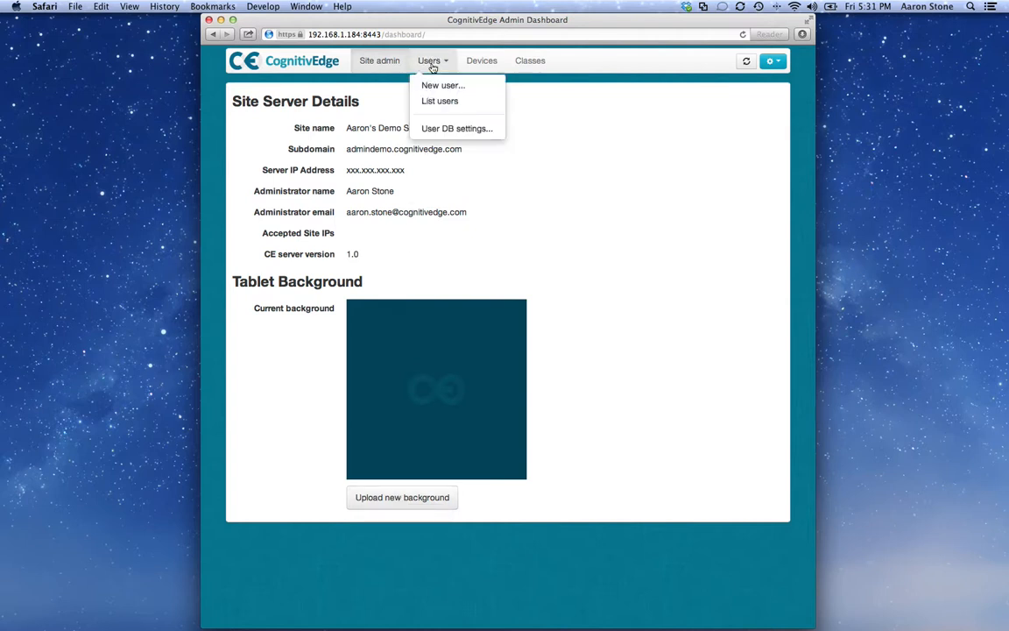
click(438, 103)
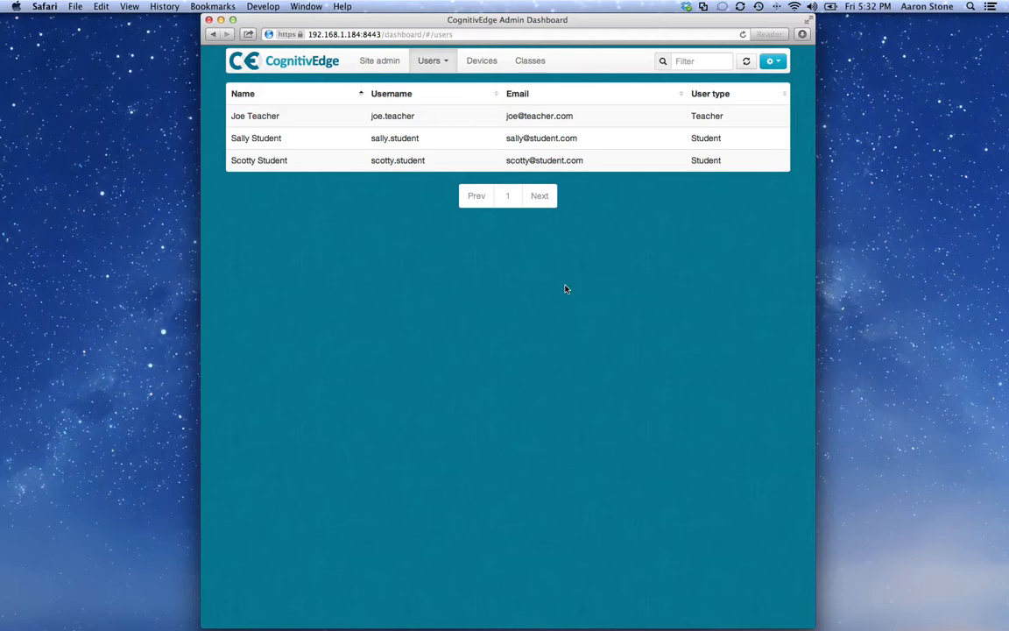
Step: Start a new user and enter the teacher's first name, last name and email address
click(440, 65)
click(435, 84)
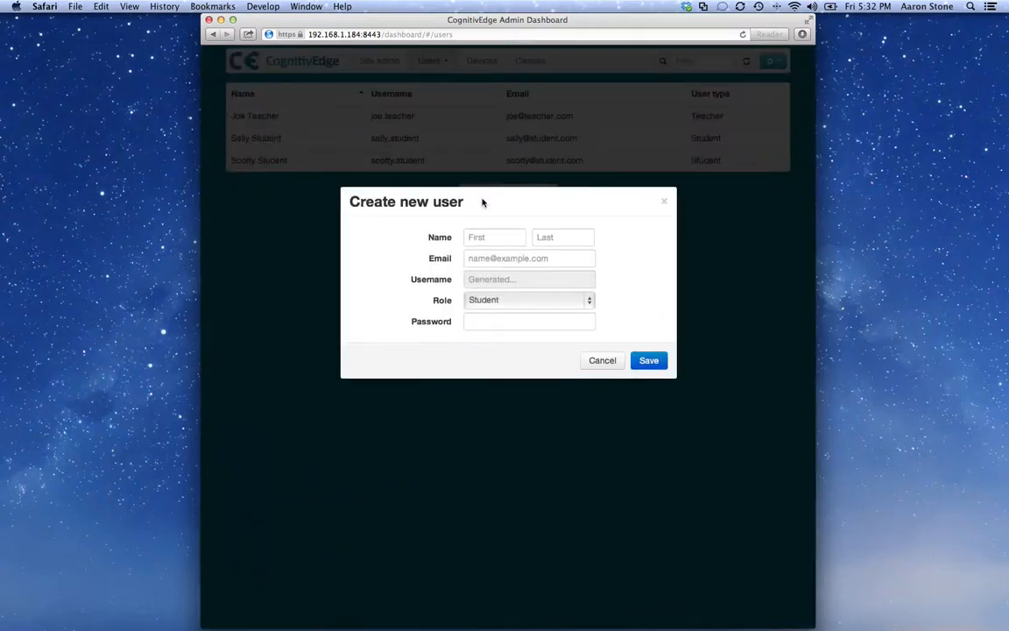
click(494, 240)
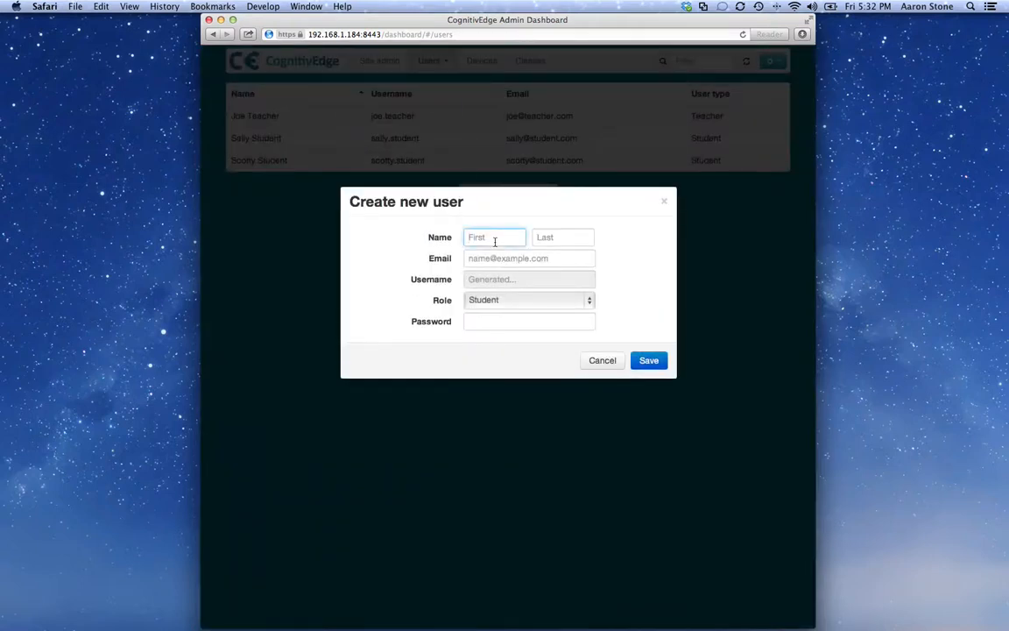
text(Tony)
key(Tab)
text(Teacher)
key(Tab)
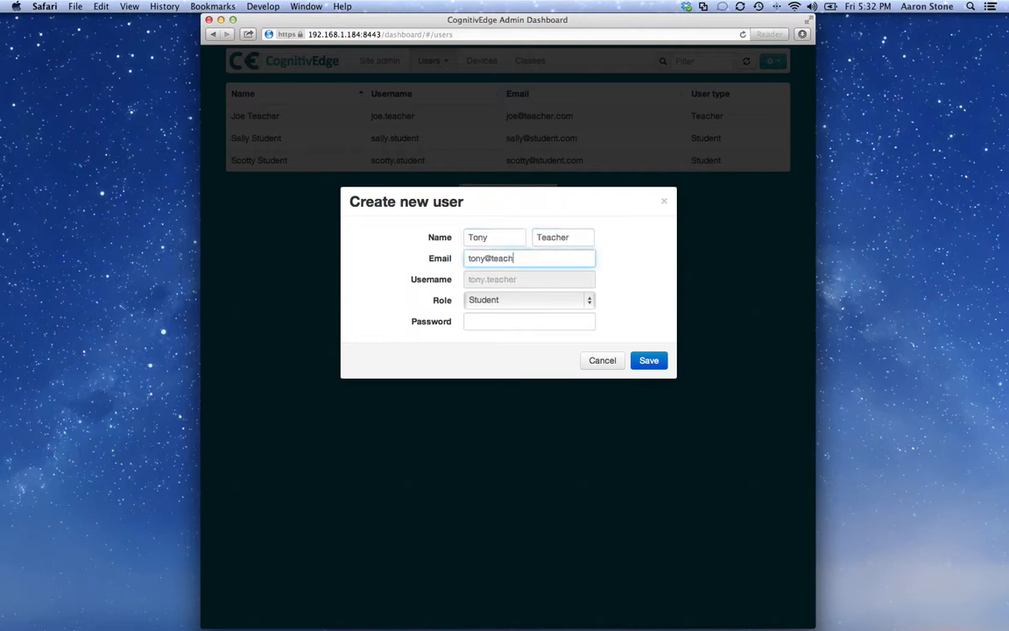
Step: Set the new user's role to Teacher, enter the account password and save the user
click(511, 301)
click(511, 315)
click(509, 321)
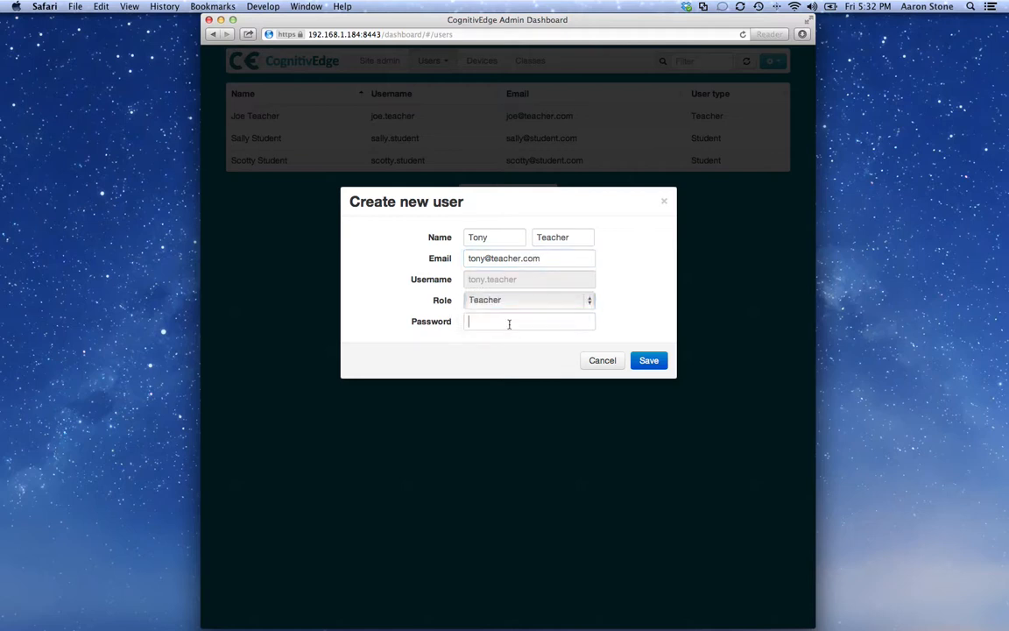
text(123456)
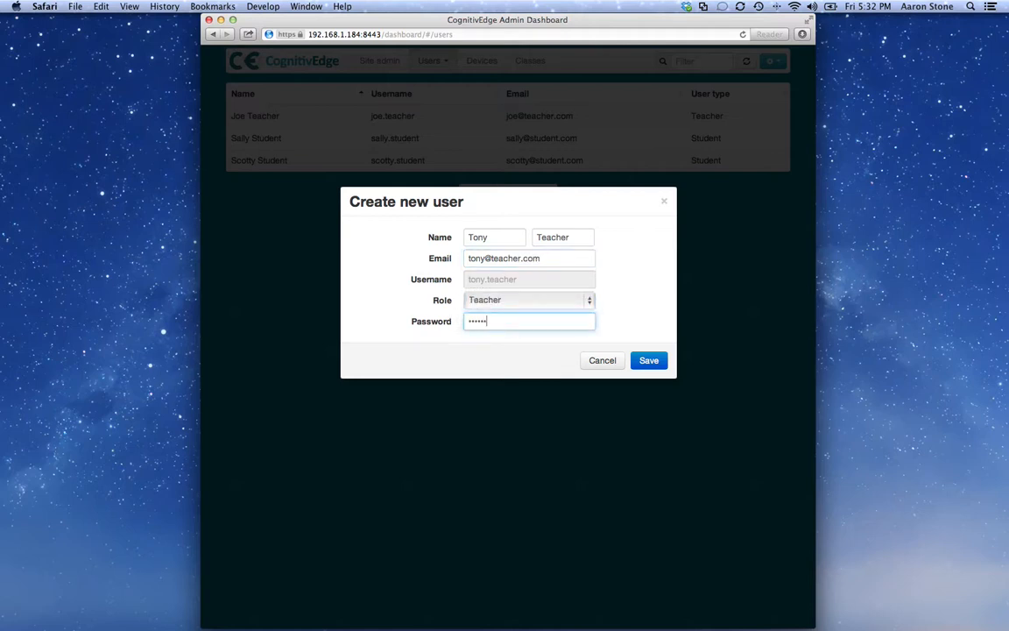
click(651, 361)
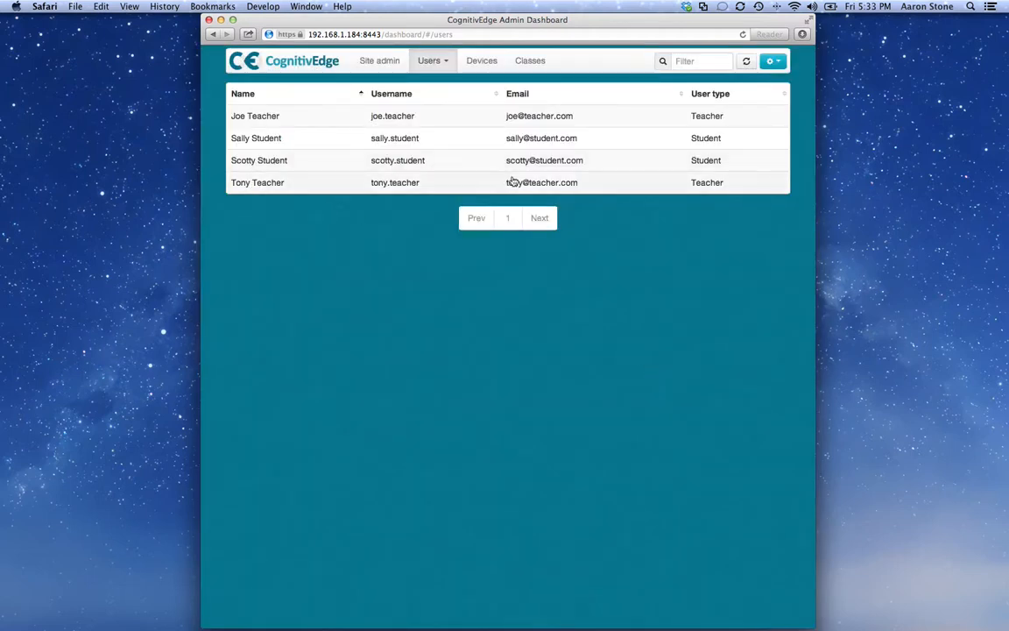
Step: Filter the user list by "Stu" and clear the filter
click(692, 62)
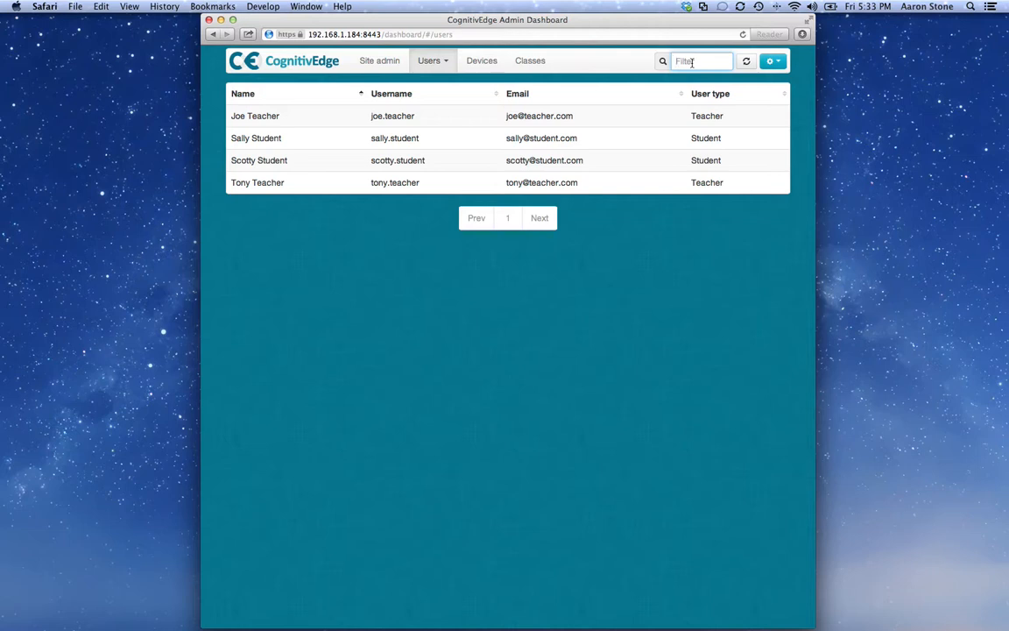
text(Stu)
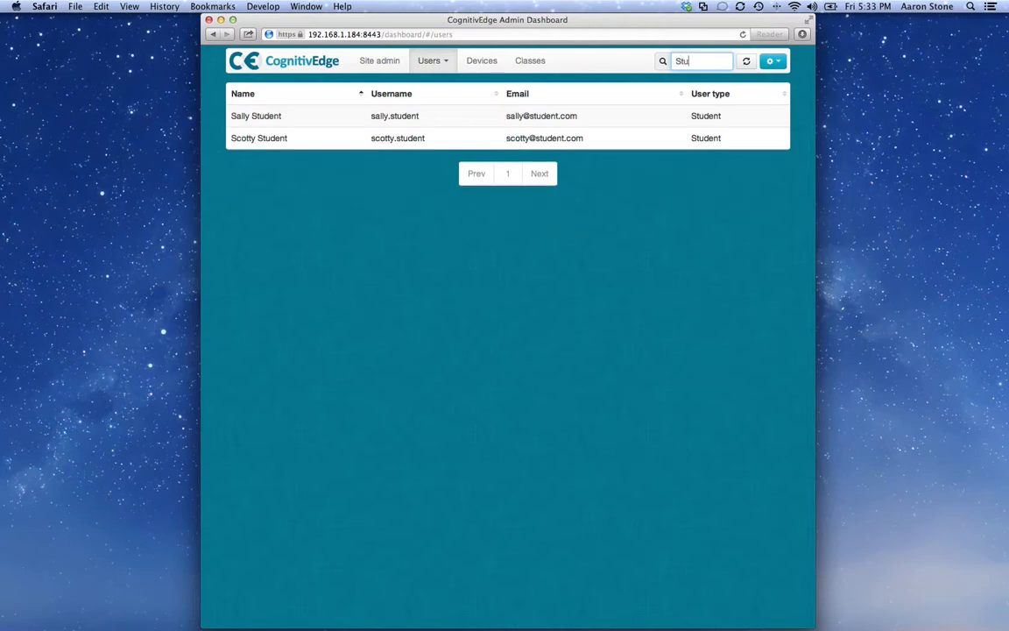
key(BackSpace)
key(BackSpace)
key(BackSpace)
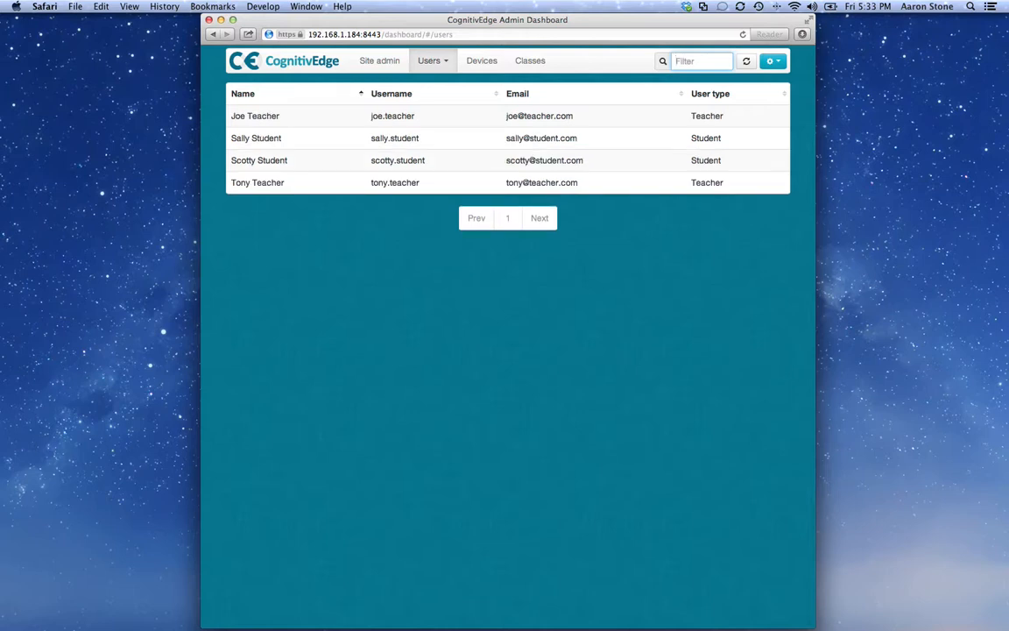
Step: Filter the user list by the beginning of a student's first name and clear the filter
text(Sall)
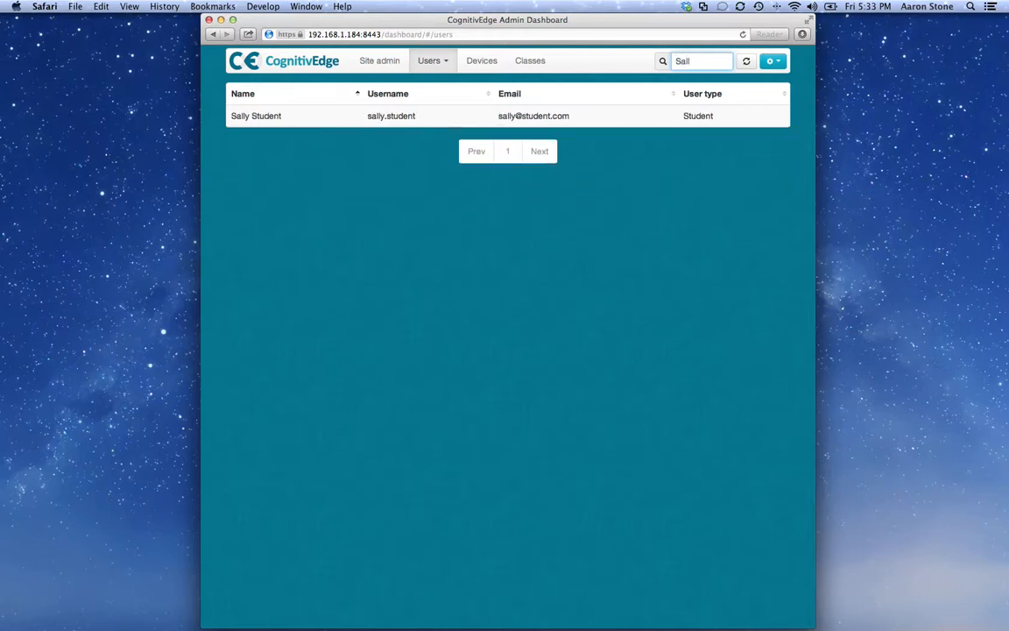
key(BackSpace)
key(BackSpace)
key(BackSpace)
key(BackSpace)
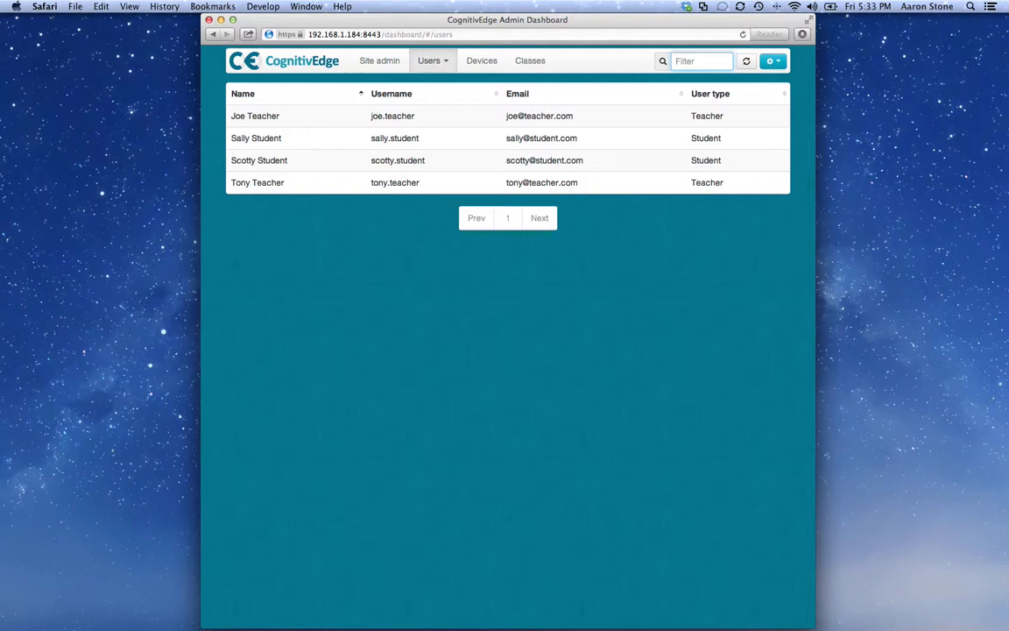
Step: View the teacher's device location on the map from the device list, and examine that device's details page
click(489, 64)
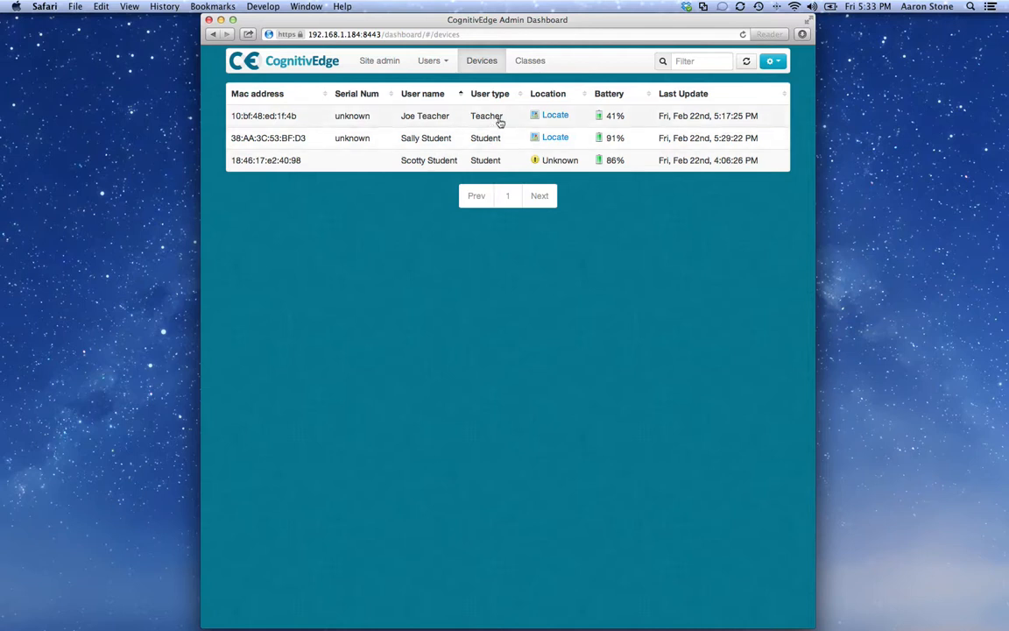
click(555, 116)
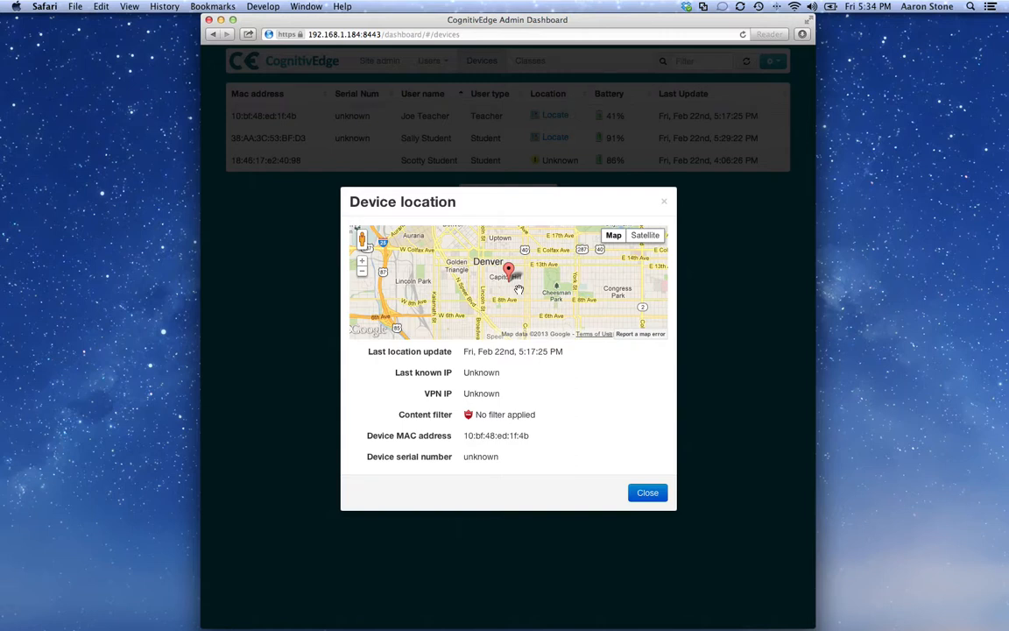
click(647, 494)
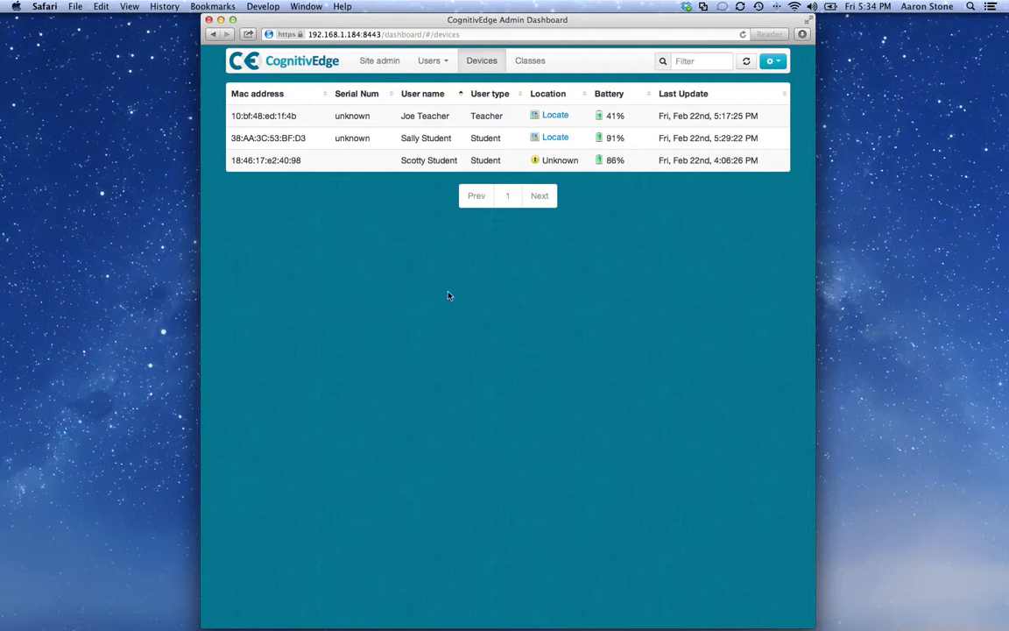
click(418, 123)
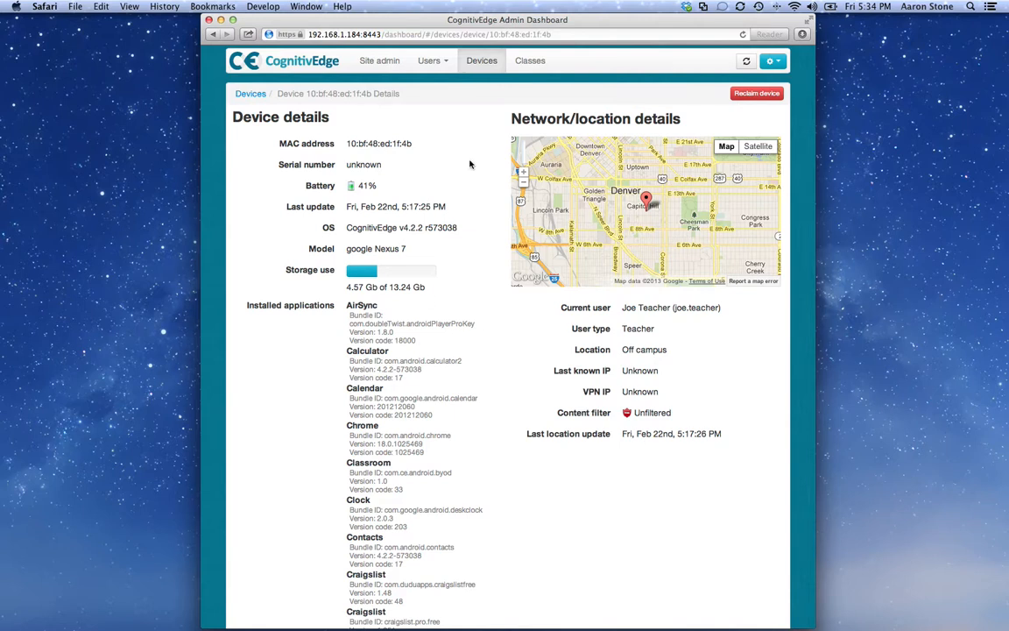
click(474, 66)
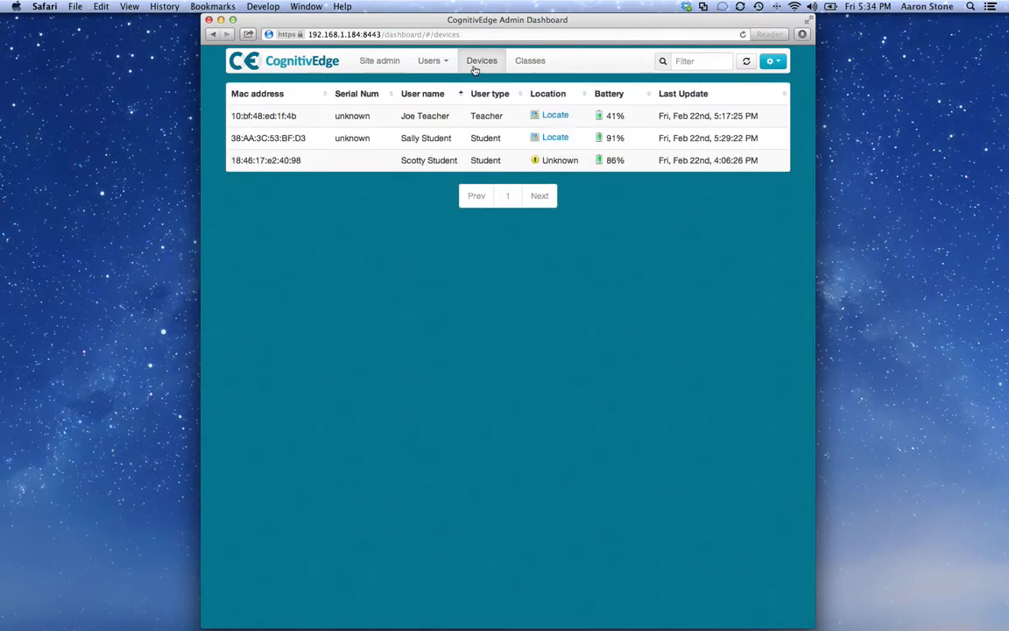
Step: Examine the Math II class details and its attending students, and return to the site server details
click(528, 67)
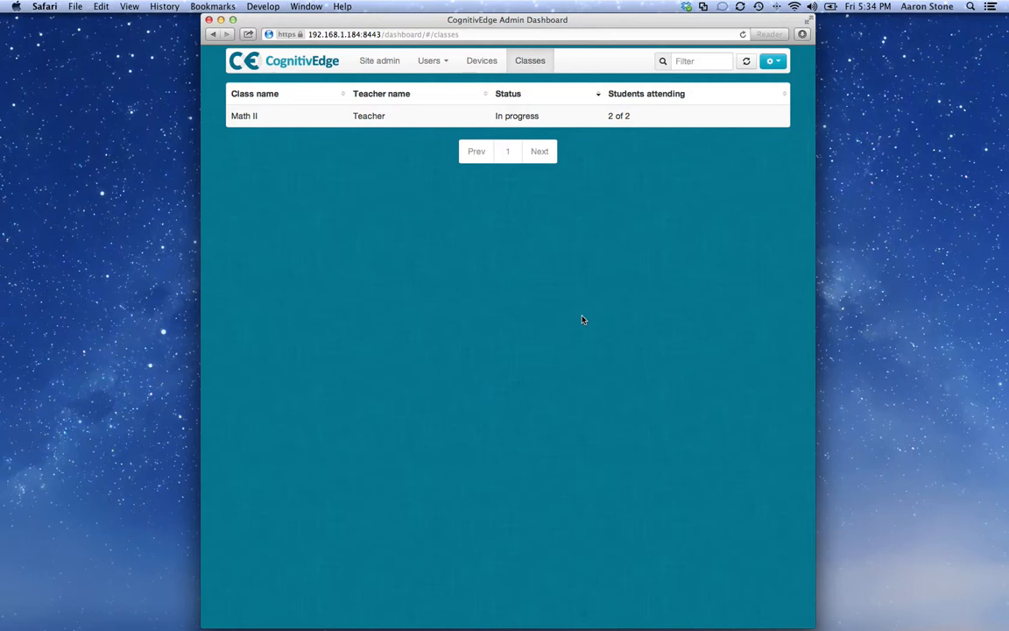
click(368, 120)
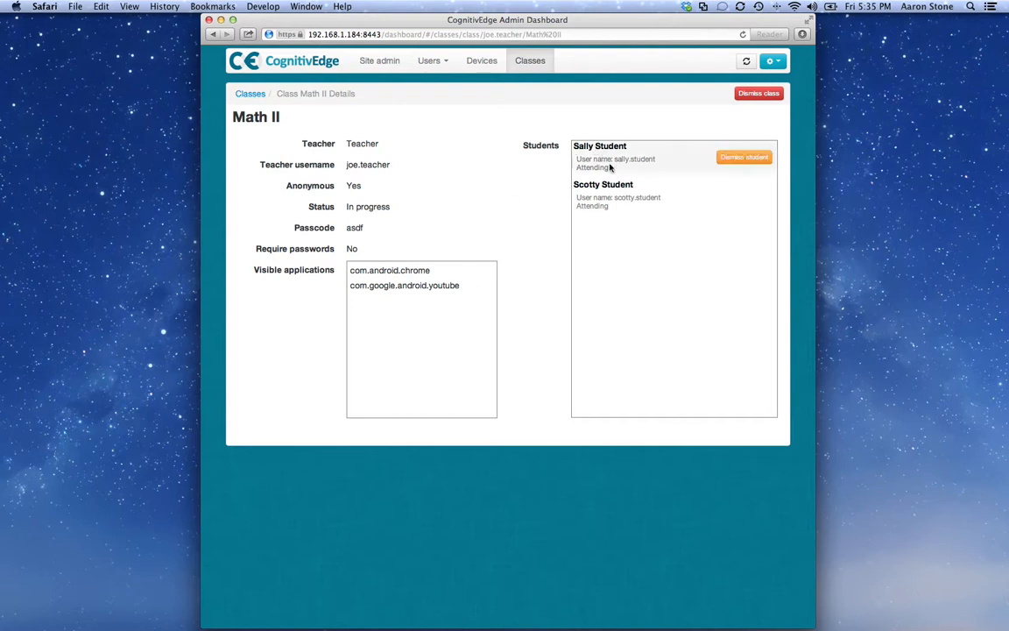
mouse_move(609, 142)
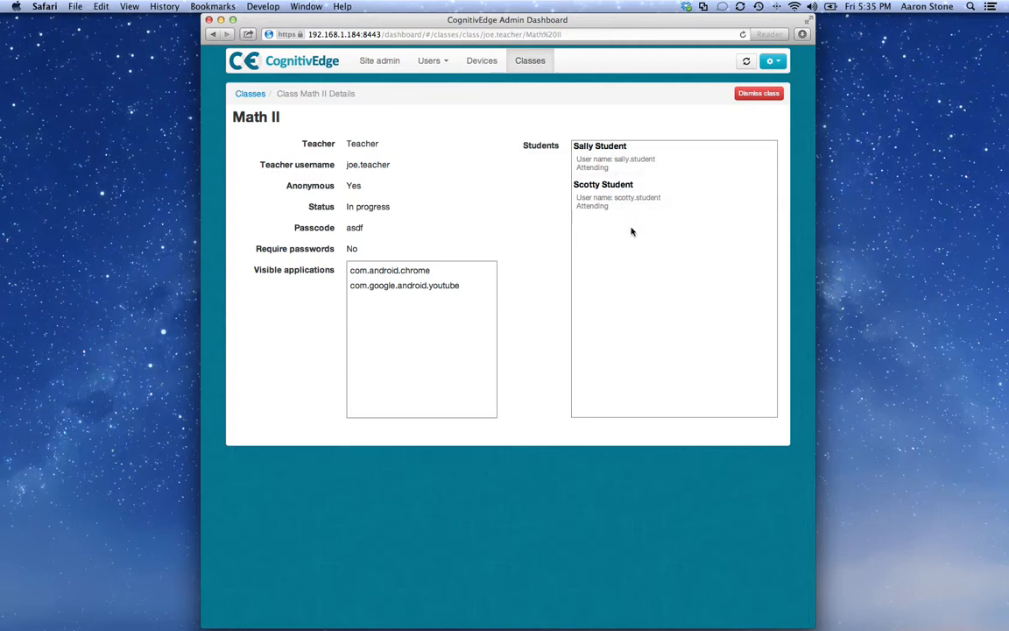
mouse_move(731, 206)
click(377, 63)
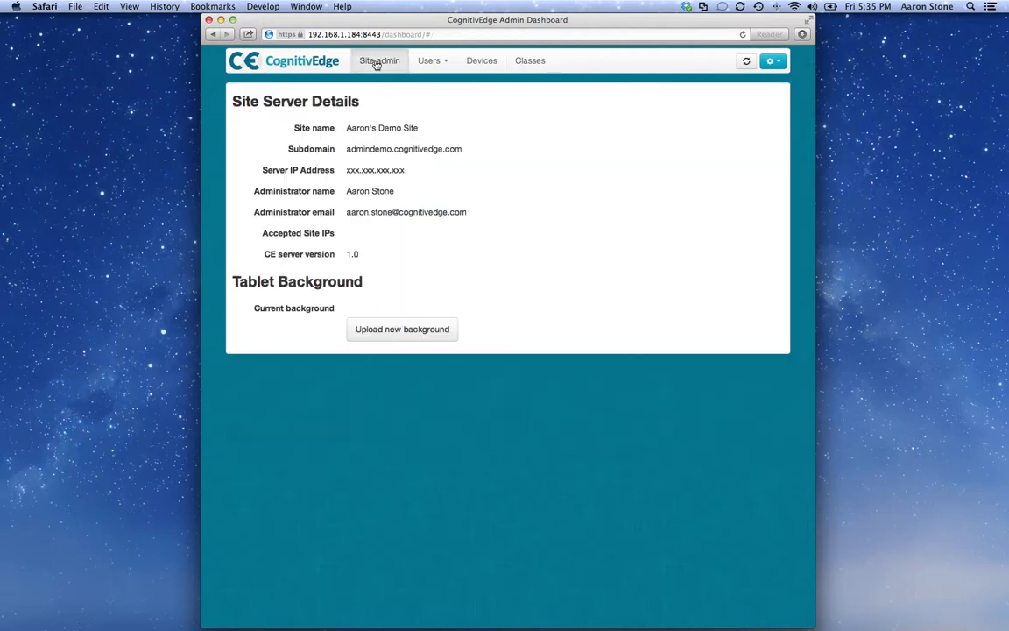